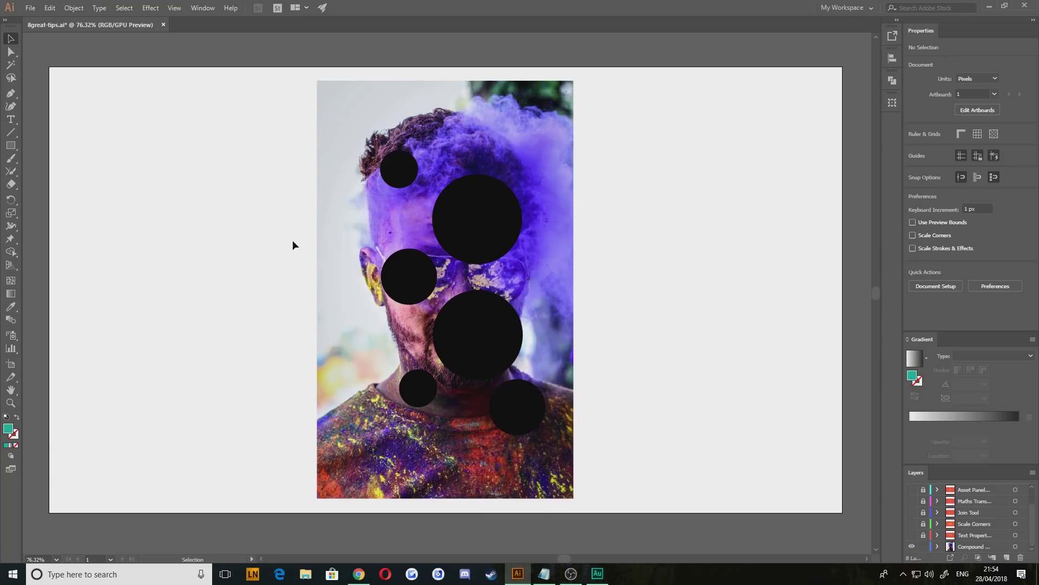
# Combine the six black circles into a single compound path
pyautogui.click(397, 178)
pyautogui.keyDown('shift'); pyautogui.click(471, 204); pyautogui.keyUp('shift')
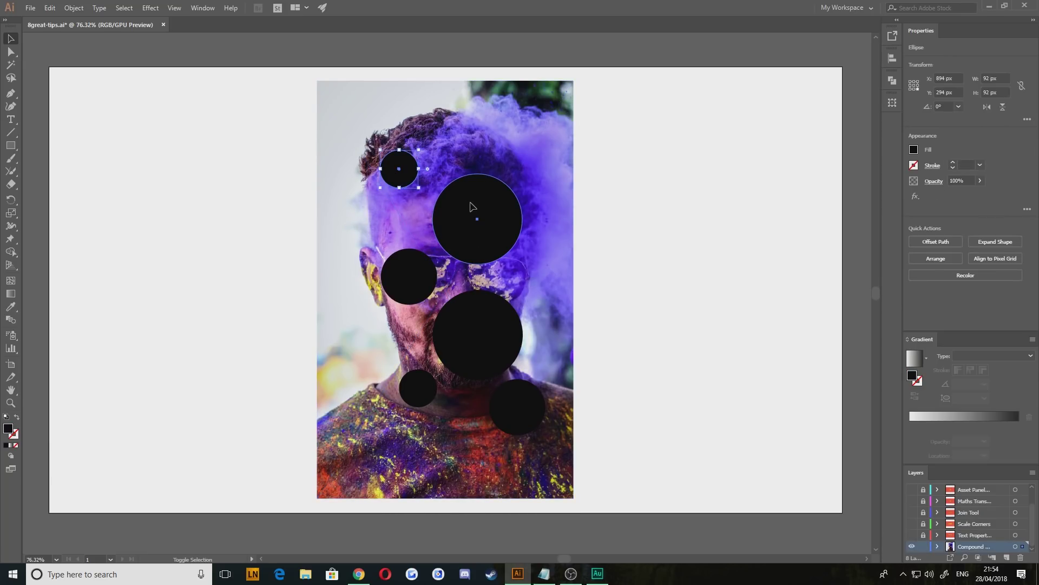
pyautogui.keyDown('shift'); pyautogui.click(406, 274); pyautogui.keyUp('shift')
pyautogui.keyDown('shift'); pyautogui.click(476, 332); pyautogui.keyUp('shift')
pyautogui.keyDown('shift'); pyautogui.click(428, 392); pyautogui.keyUp('shift')
pyautogui.keyDown('shift'); pyautogui.click(517, 407); pyautogui.keyUp('shift')
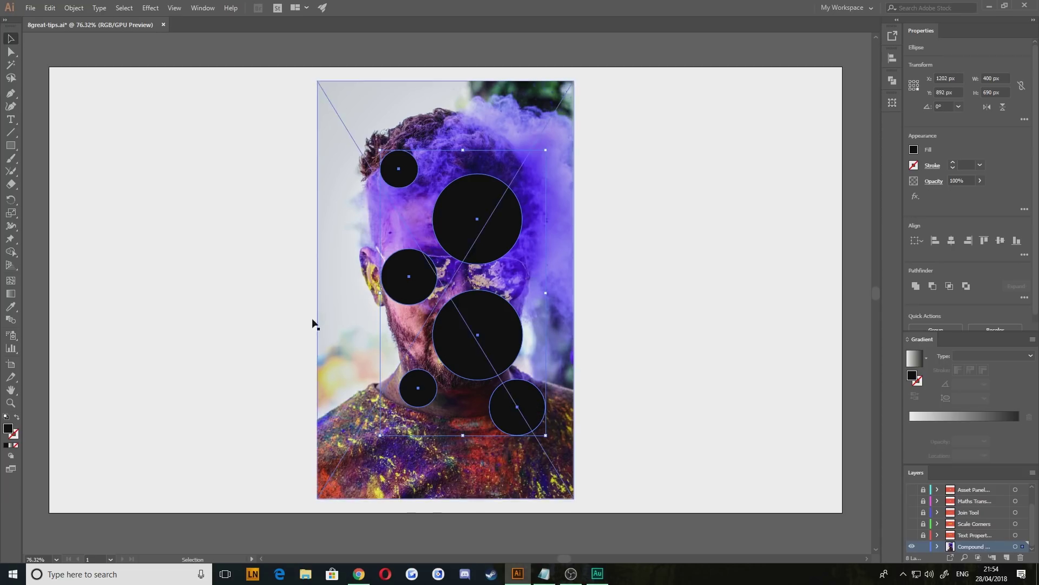
pyautogui.click(74, 8)
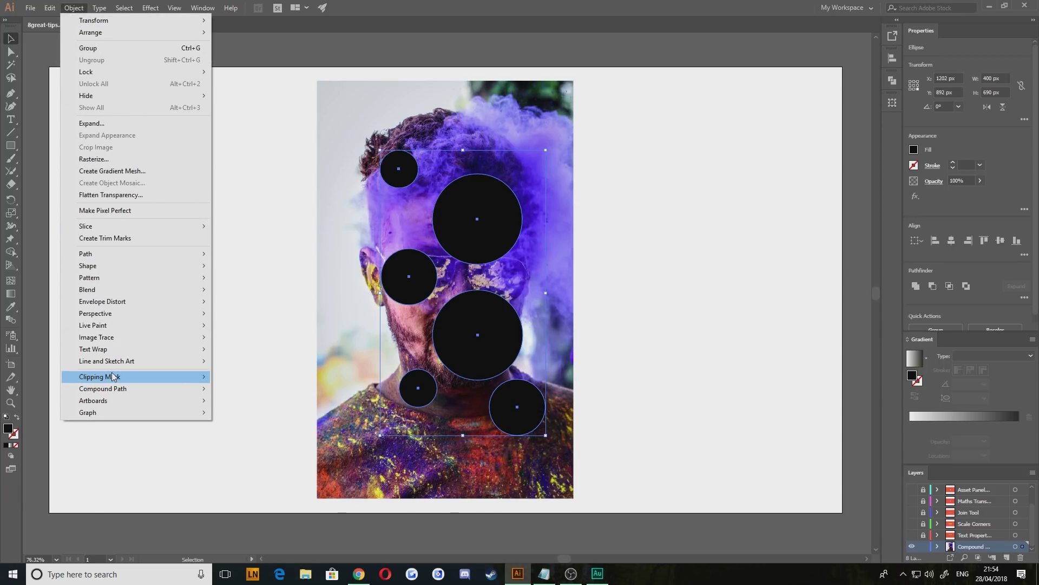
pyautogui.moveTo(194, 388)
pyautogui.click(259, 389)
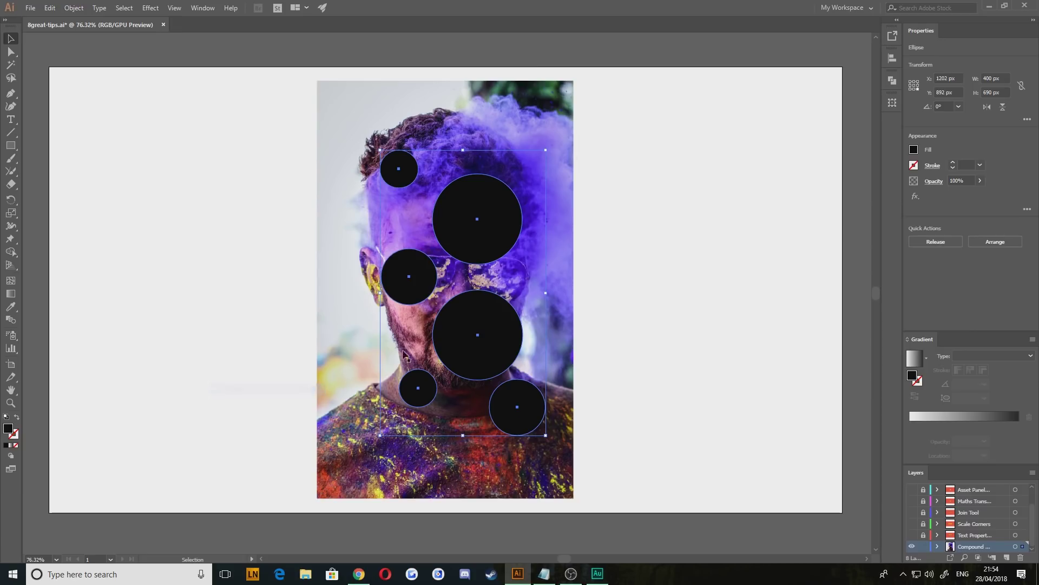
# Select the compound path with the photo and make a clipping mask
pyautogui.moveTo(274, 103); pyautogui.dragTo(564, 449)
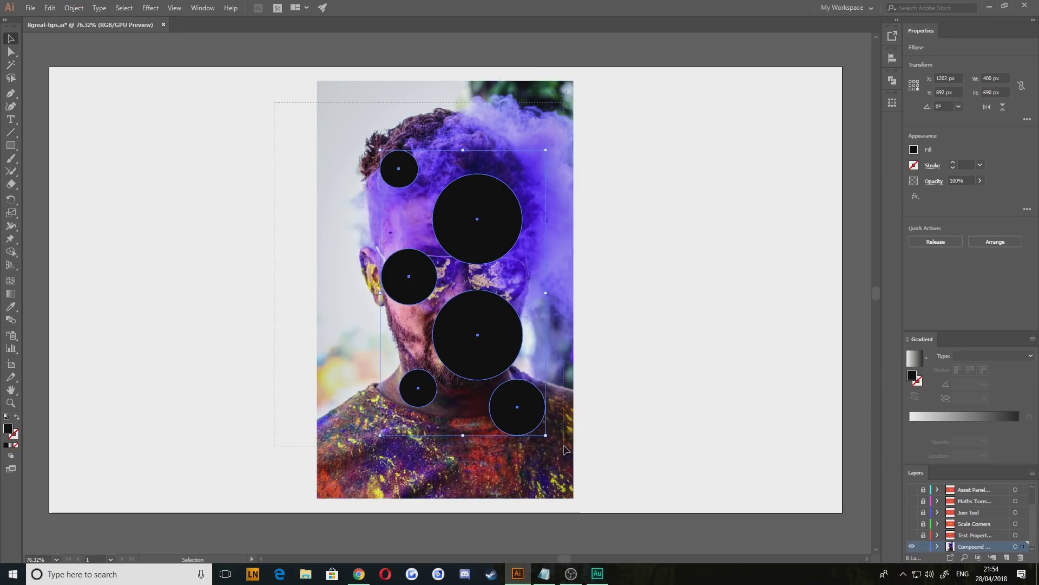
pyautogui.moveTo(564, 449); pyautogui.dragTo(564, 450)
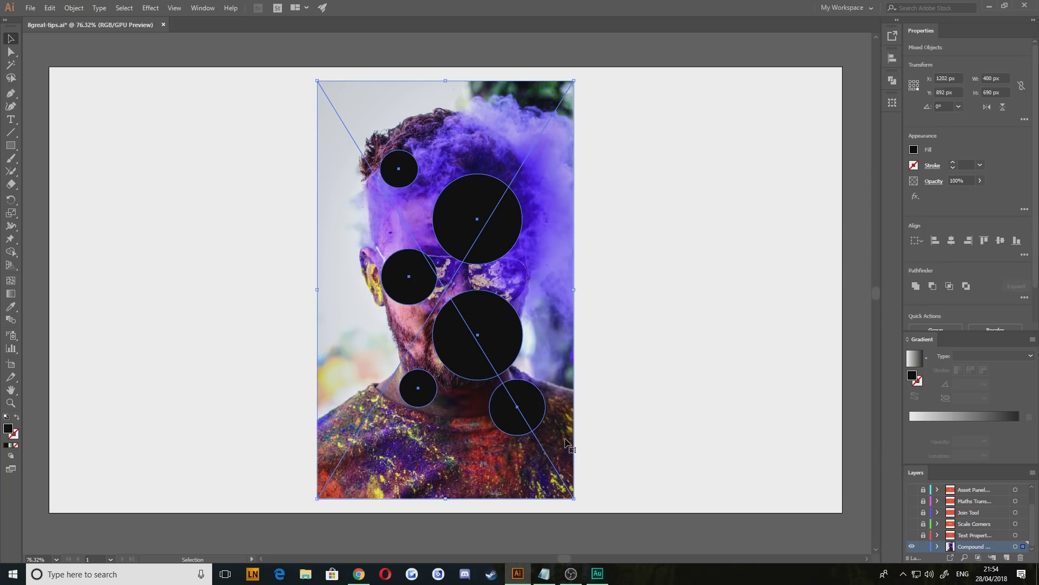
pyautogui.rightClick(464, 223)
pyautogui.click(483, 301)
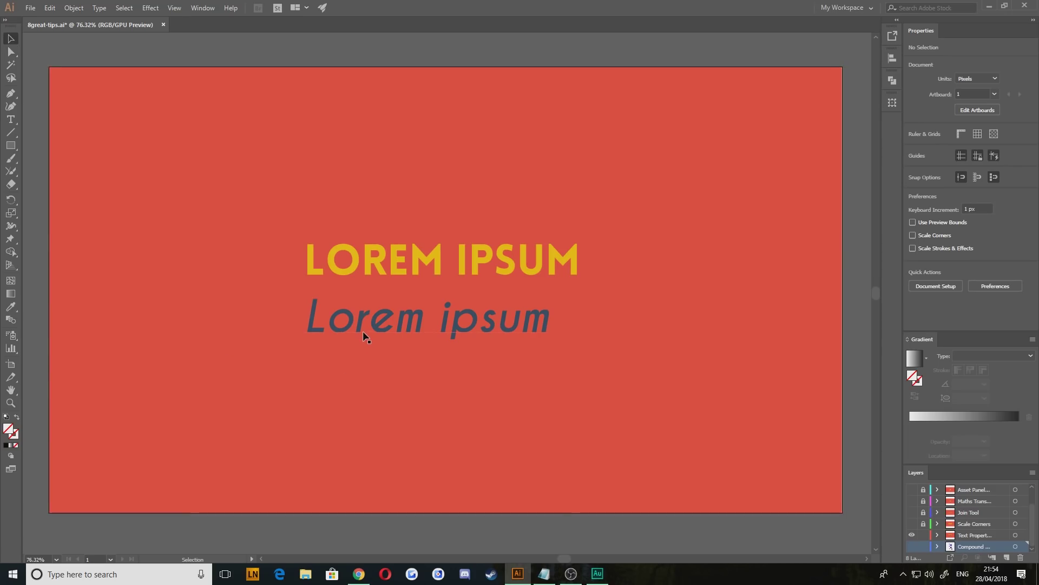
# Copy the yellow heading's style onto the lower Lorem ipsum text with the Eyedropper
pyautogui.click(363, 330)
pyautogui.press('i')
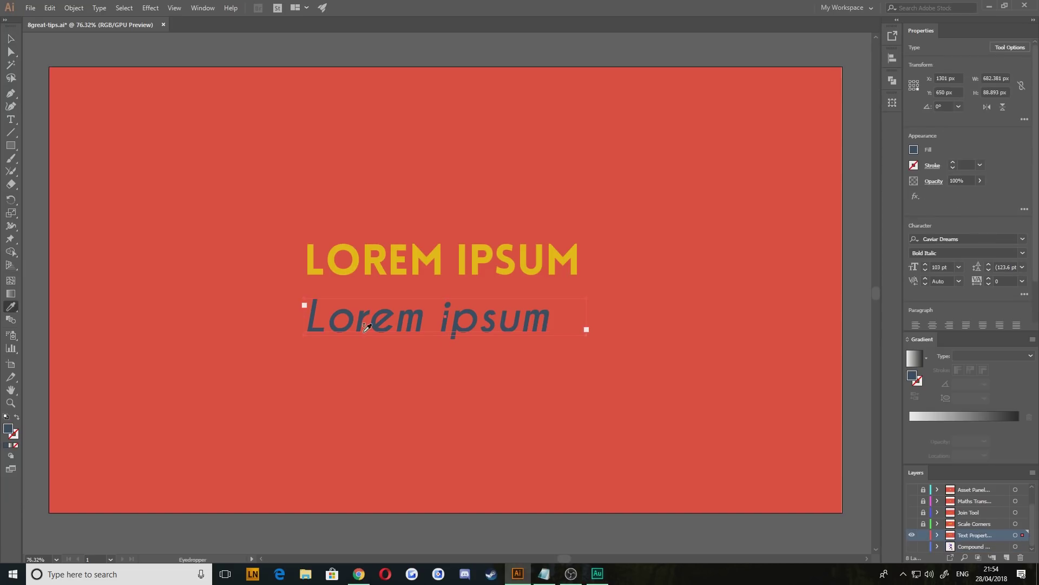
pyautogui.click(389, 258)
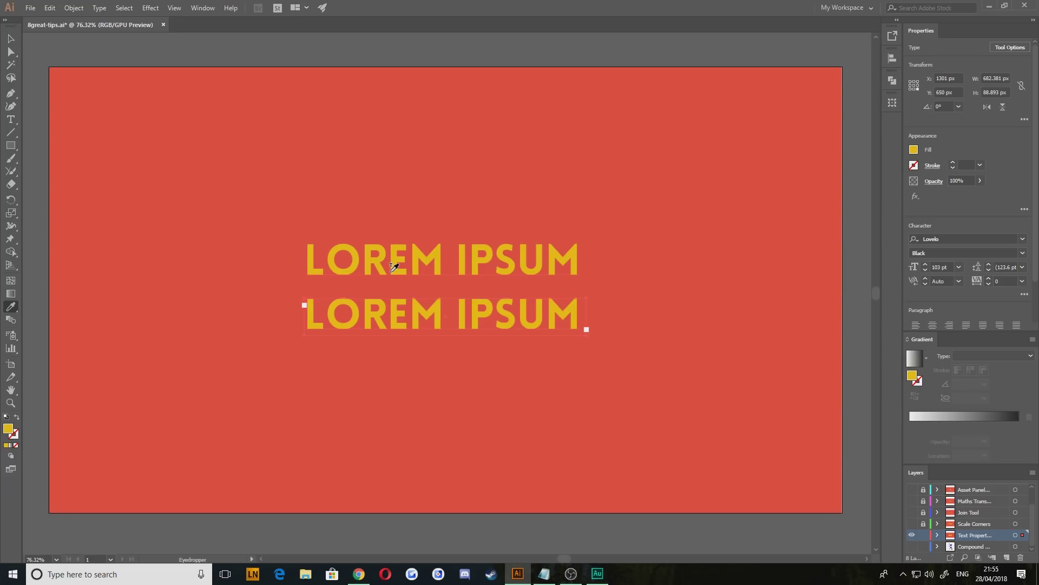
pyautogui.click(11, 39)
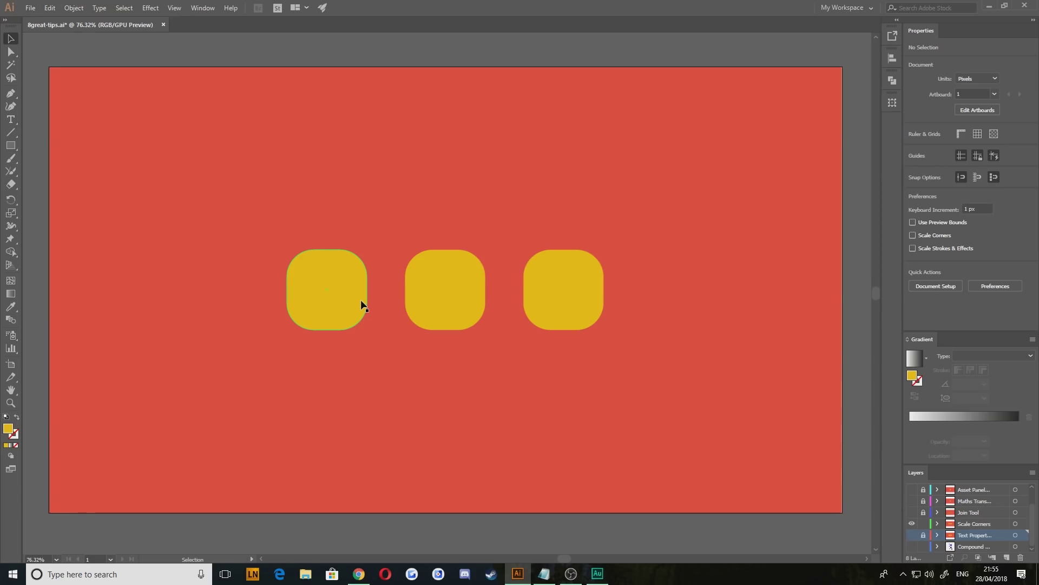
# Shrink the left square into a circle, then shrink the middle square with corners scaled proportionally
pyautogui.click(360, 299)
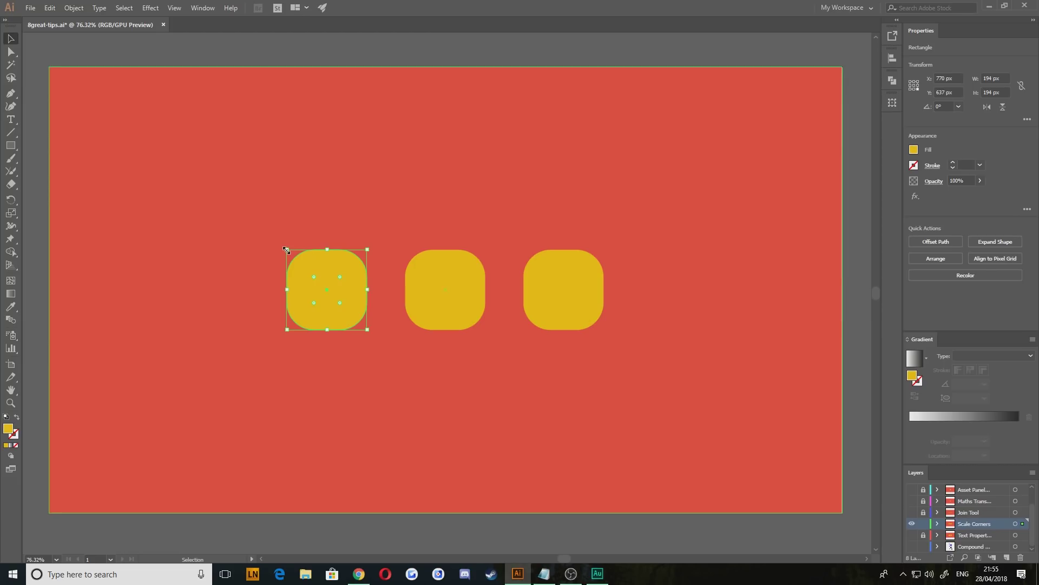
pyautogui.moveTo(286, 250)
pyautogui.mouseDown()
pyautogui.moveTo(130, 107)
pyautogui.moveTo(138, 101)
pyautogui.moveTo(318, 276)
pyautogui.moveTo(301, 263)
pyautogui.mouseUp()
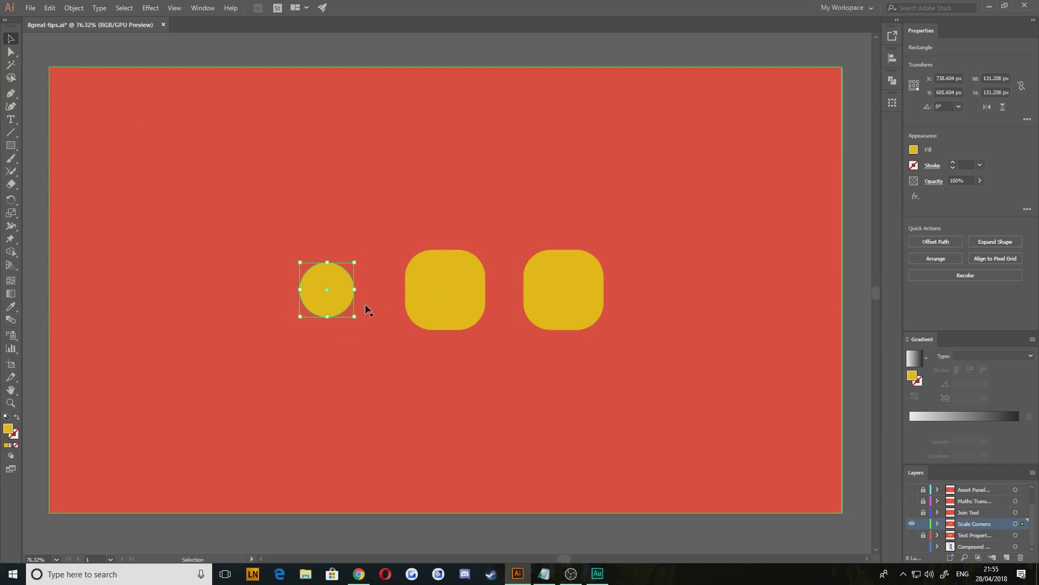
pyautogui.click(462, 294)
pyautogui.click(693, 62)
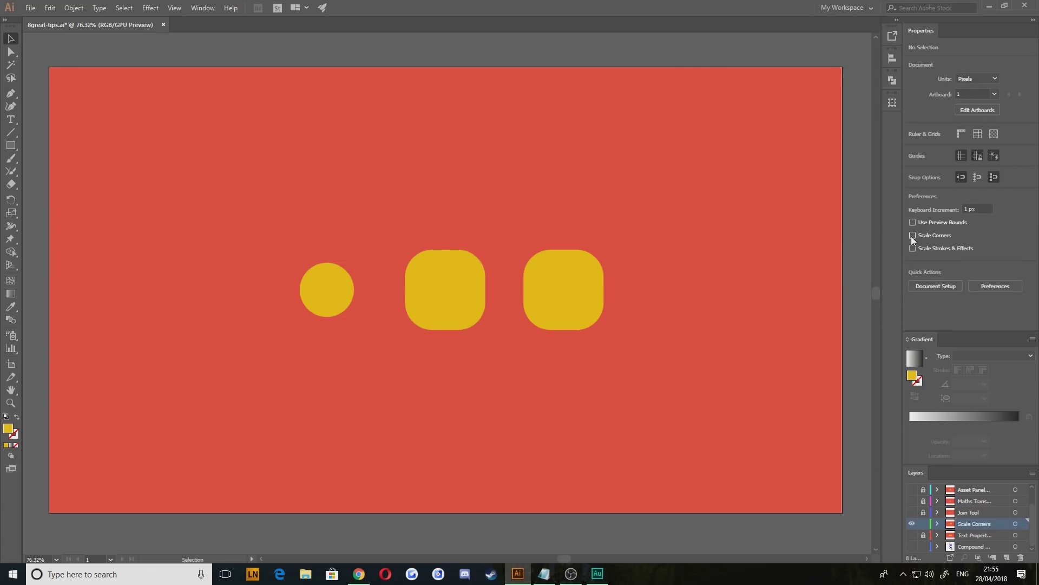
pyautogui.click(485, 297)
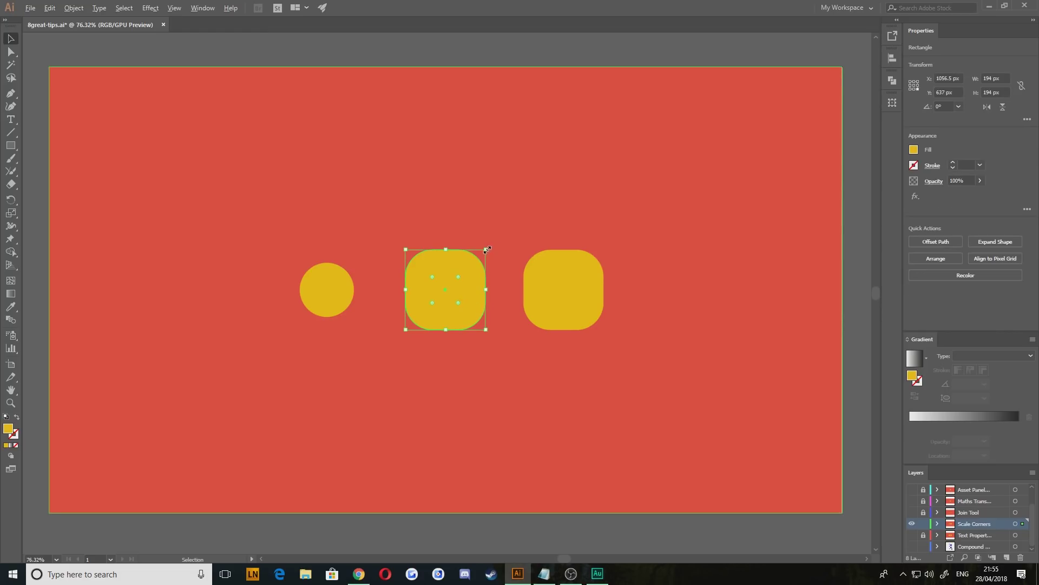
pyautogui.moveTo(485, 251); pyautogui.dragTo(474, 263)
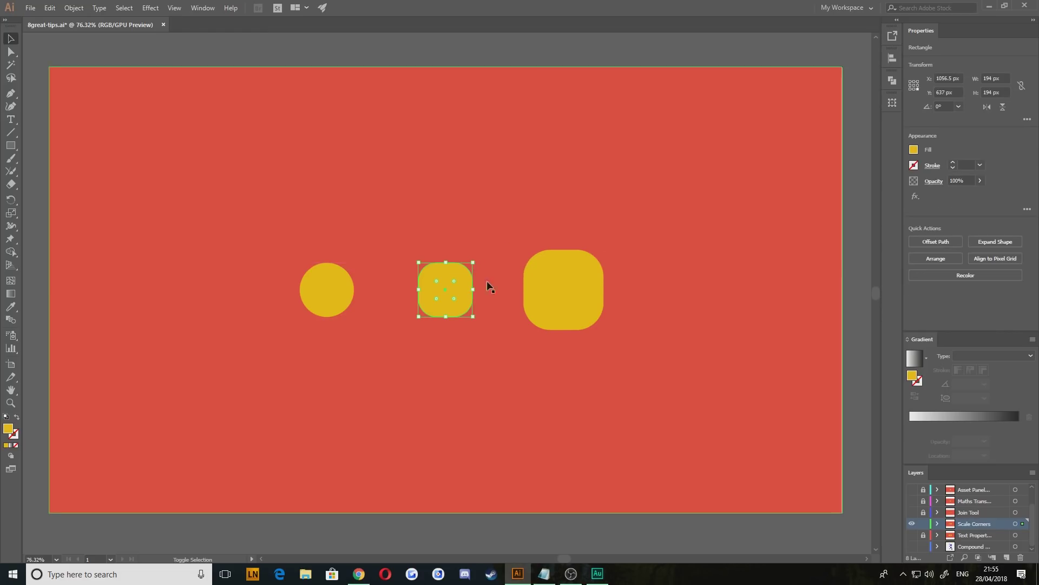
# Give the right square a 9 pt black stroke and shrink it with the stroke scaled too
pyautogui.click(559, 306)
pyautogui.click(953, 162)
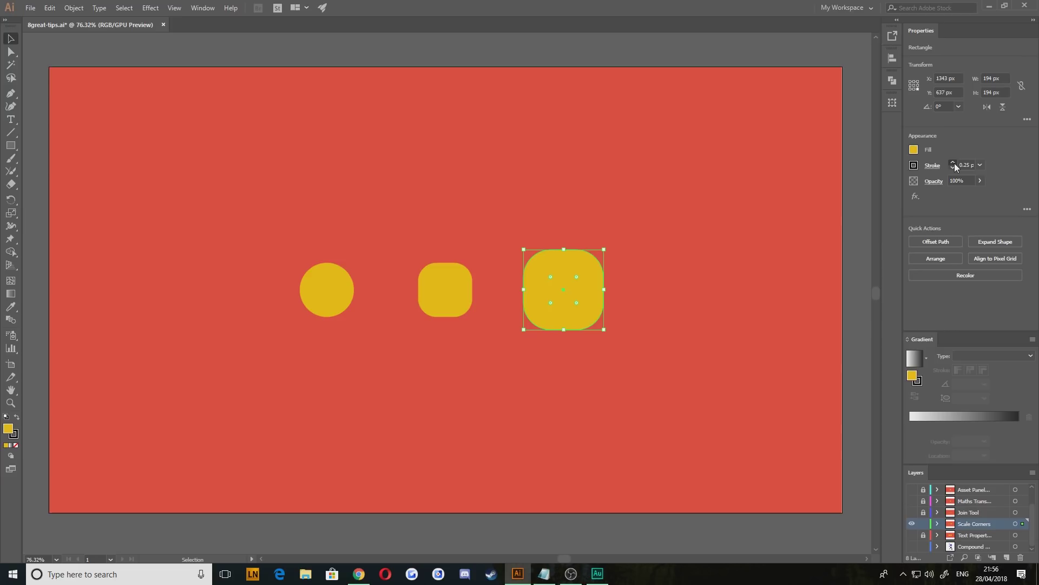
pyautogui.click(954, 162)
pyautogui.click(954, 162)
pyautogui.click(954, 163)
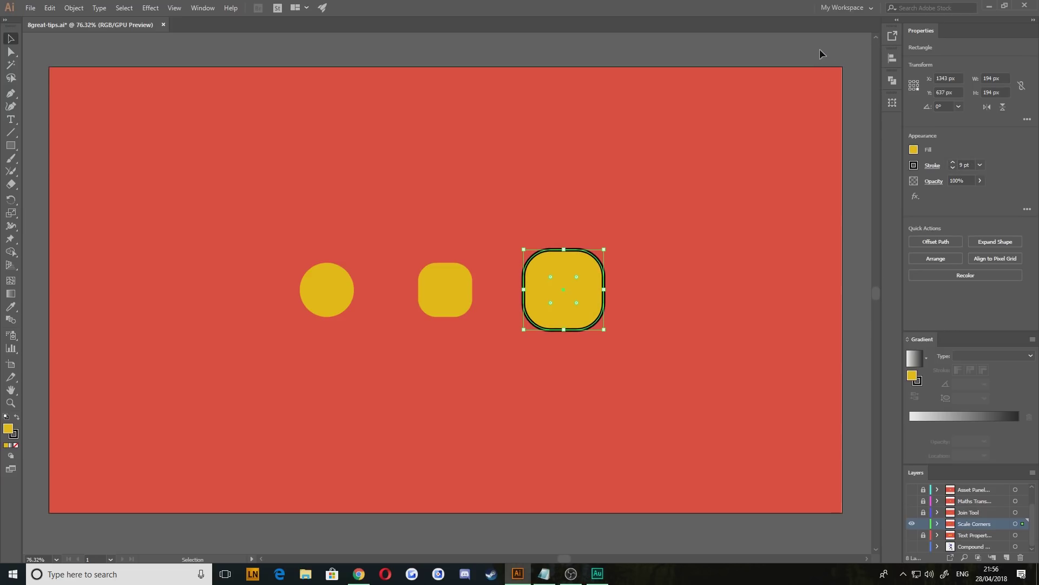
pyautogui.click(823, 52)
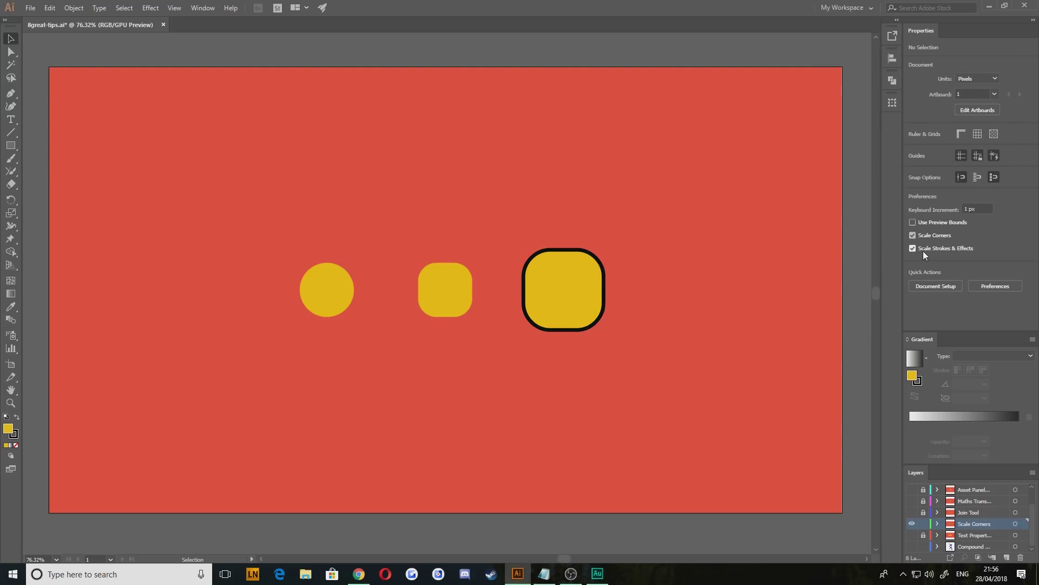
pyautogui.click(530, 301)
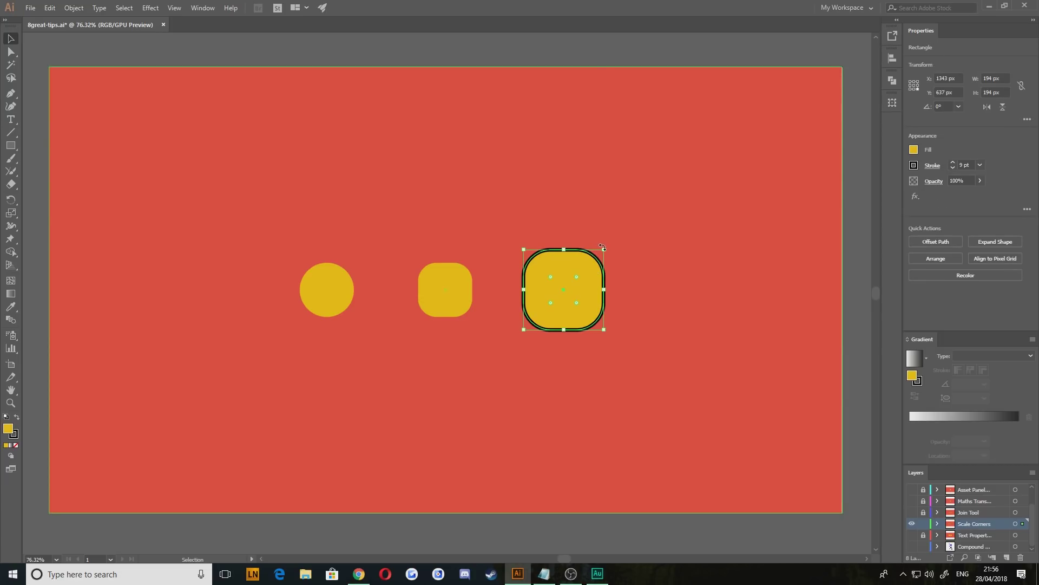
pyautogui.moveTo(605, 249); pyautogui.dragTo(588, 265)
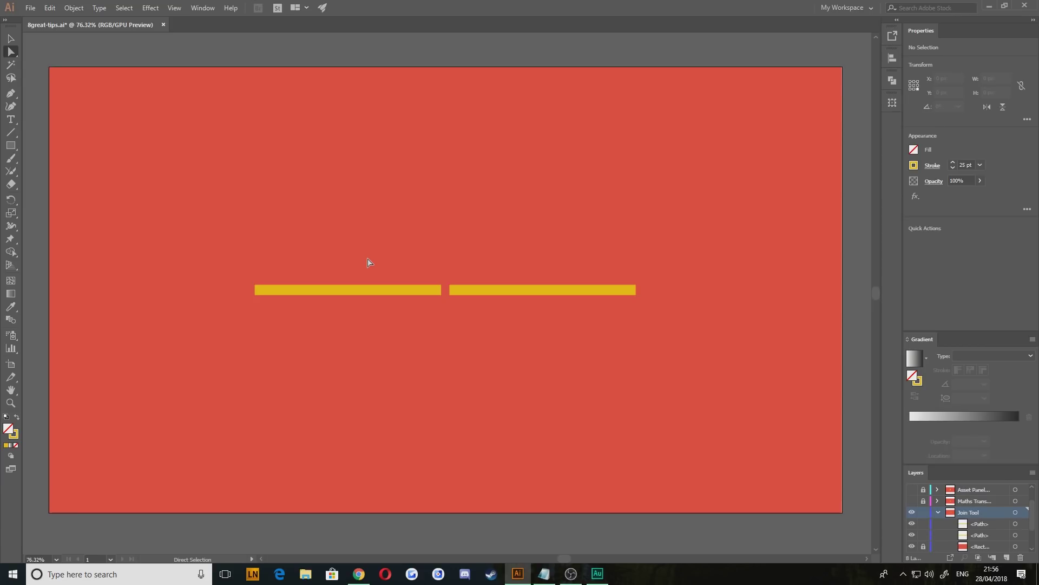
# Join the two yellow bars at their inner end points, then show the Join tool's flyout group
pyautogui.moveTo(399, 225); pyautogui.dragTo(521, 366)
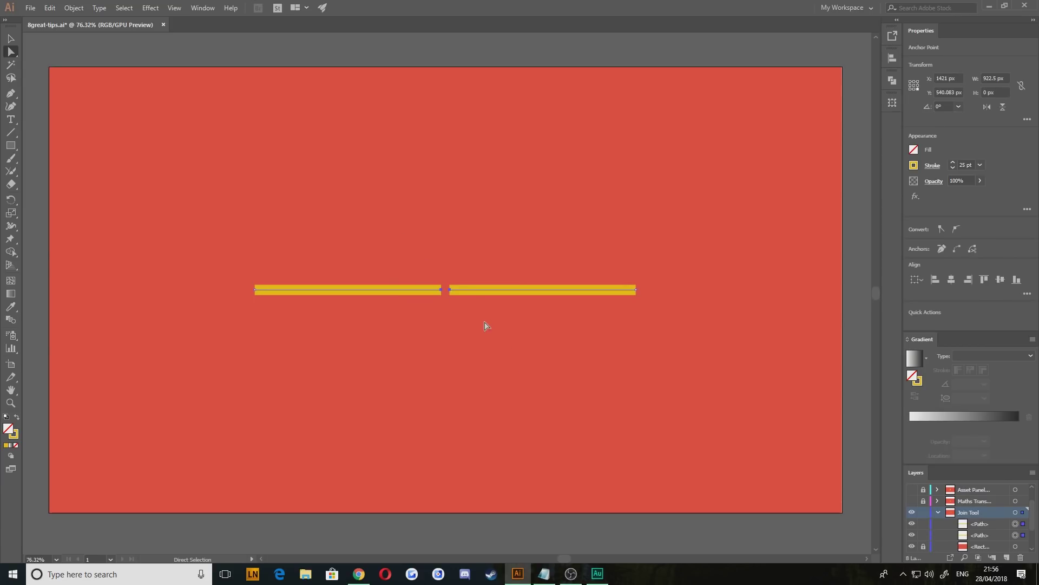
pyautogui.rightClick(443, 289)
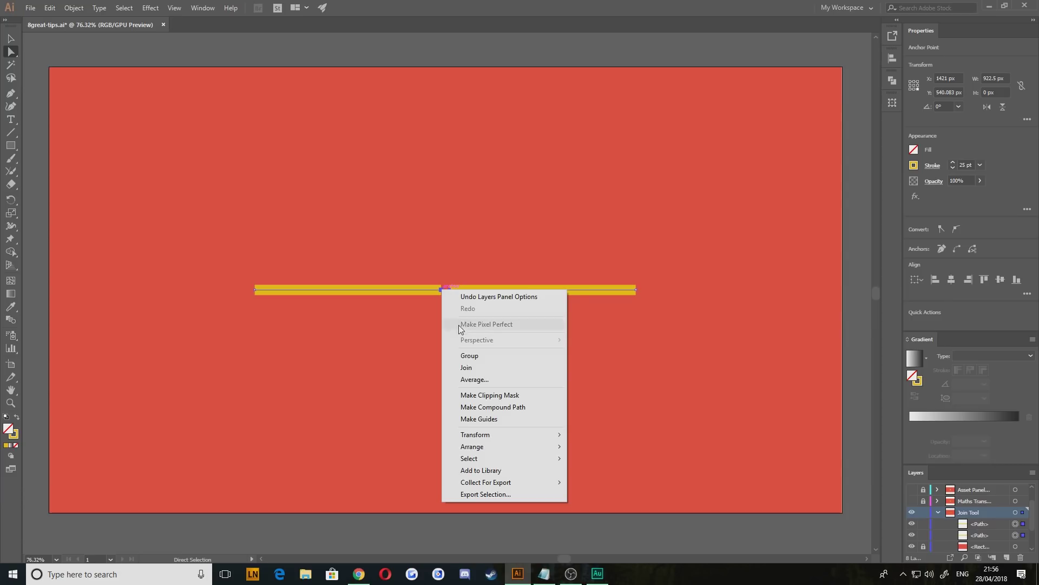
pyautogui.click(466, 368)
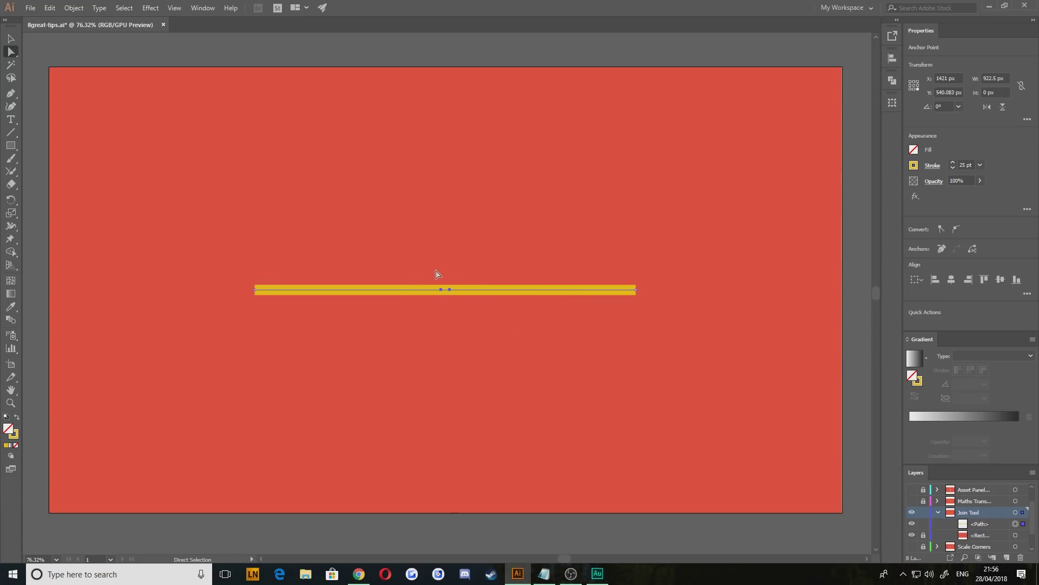
pyautogui.click(11, 171)
pyautogui.rightClick(12, 171)
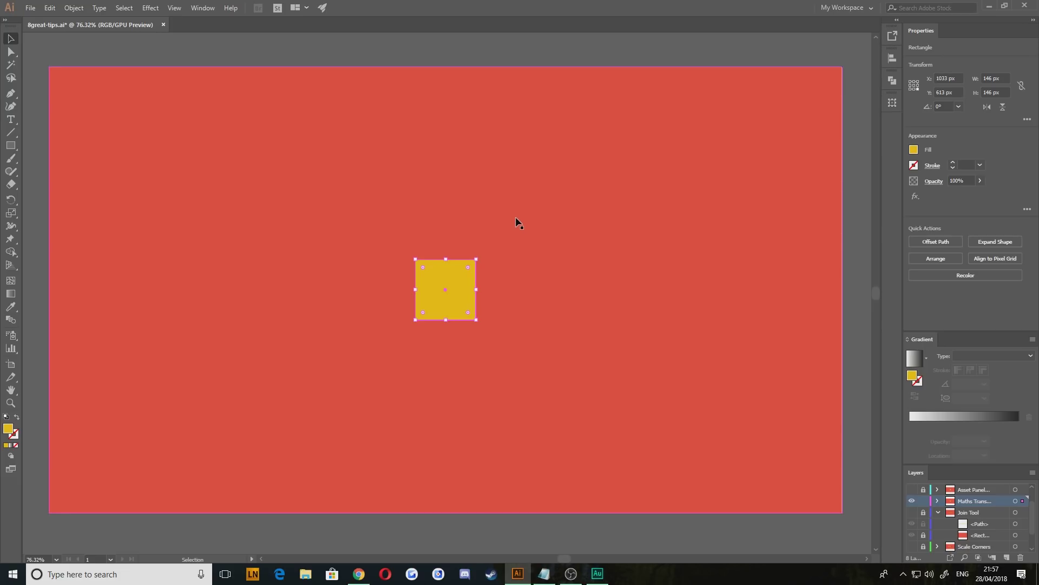
# Double the square's width to 292 px and reduce its height to a fifth, 29.2 px
pyautogui.click(1001, 79)
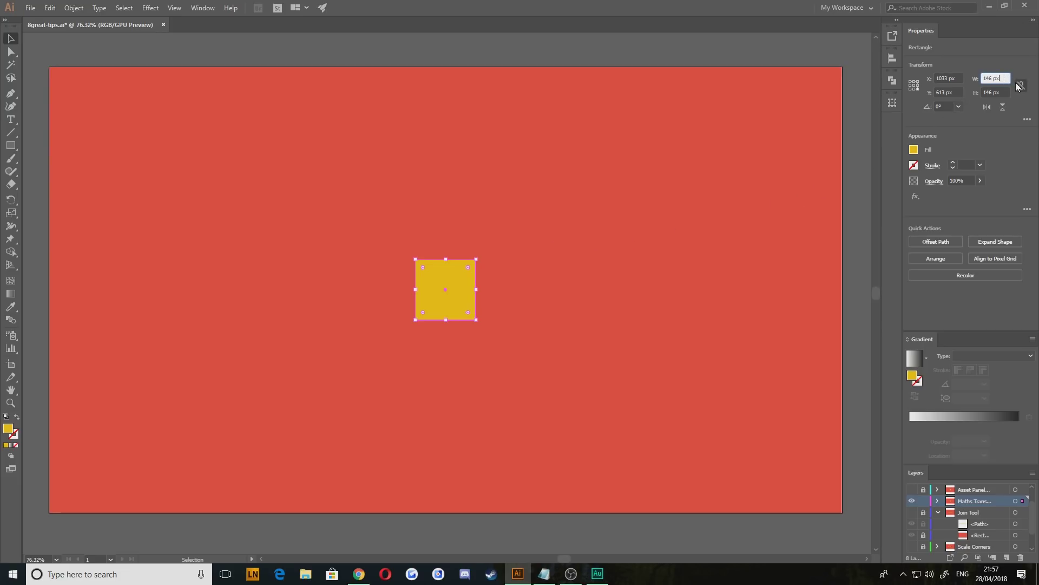
pyautogui.press('End')
pyautogui.write('*')
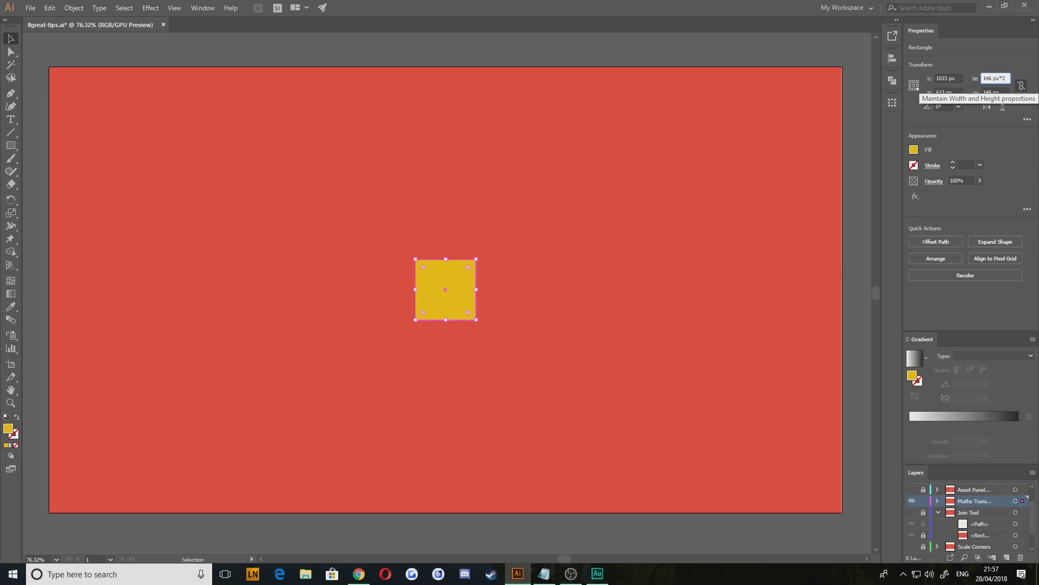
pyautogui.press('Return')
pyautogui.click(1004, 92)
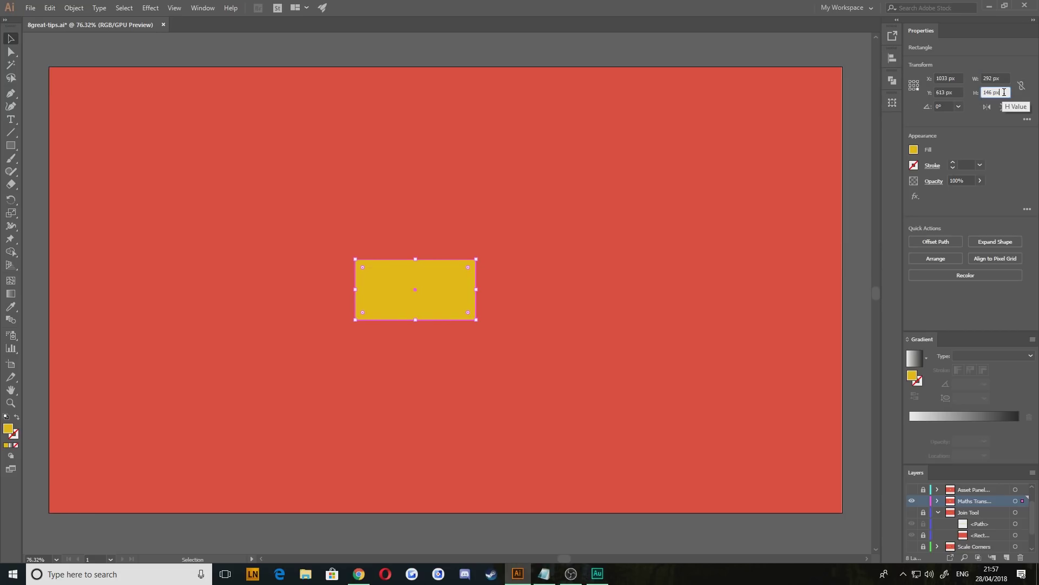
pyautogui.press('Return')
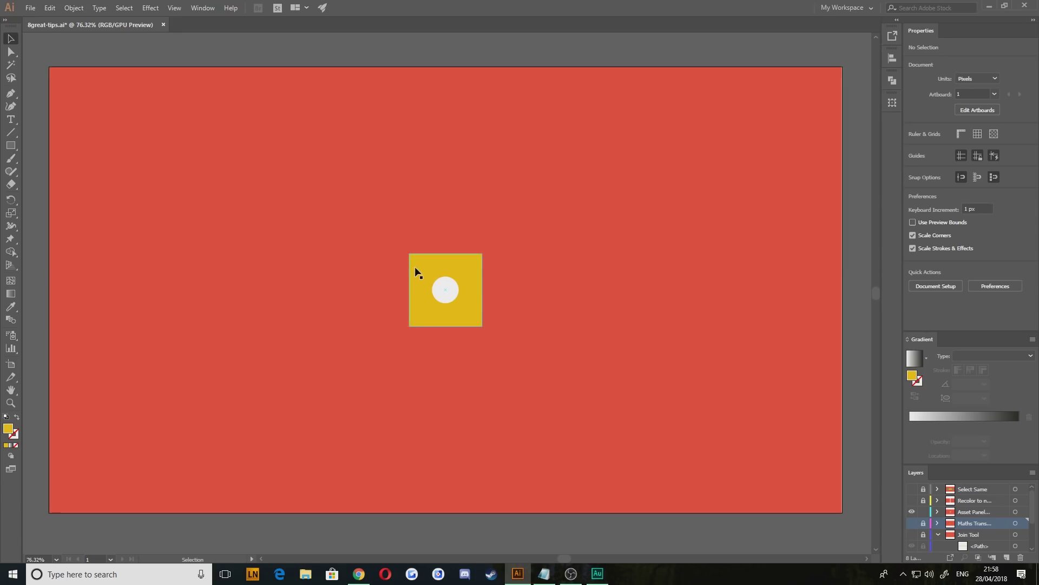
# Add the square and circle to Asset Export as separate assets, then as one combined asset
pyautogui.click(415, 266)
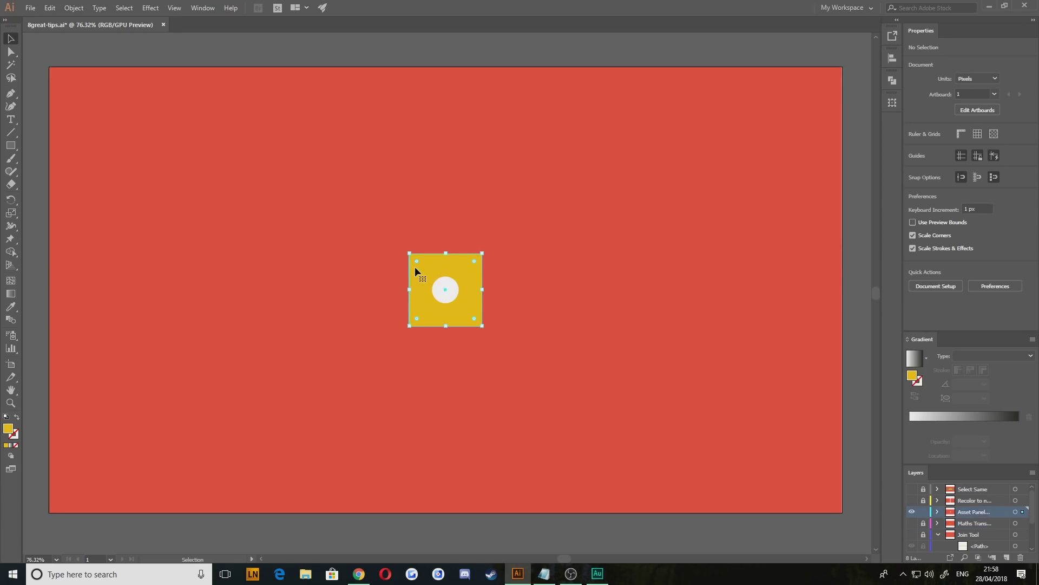
pyautogui.keyDown('shift'); pyautogui.click(443, 295); pyautogui.keyUp('shift')
pyautogui.click(892, 36)
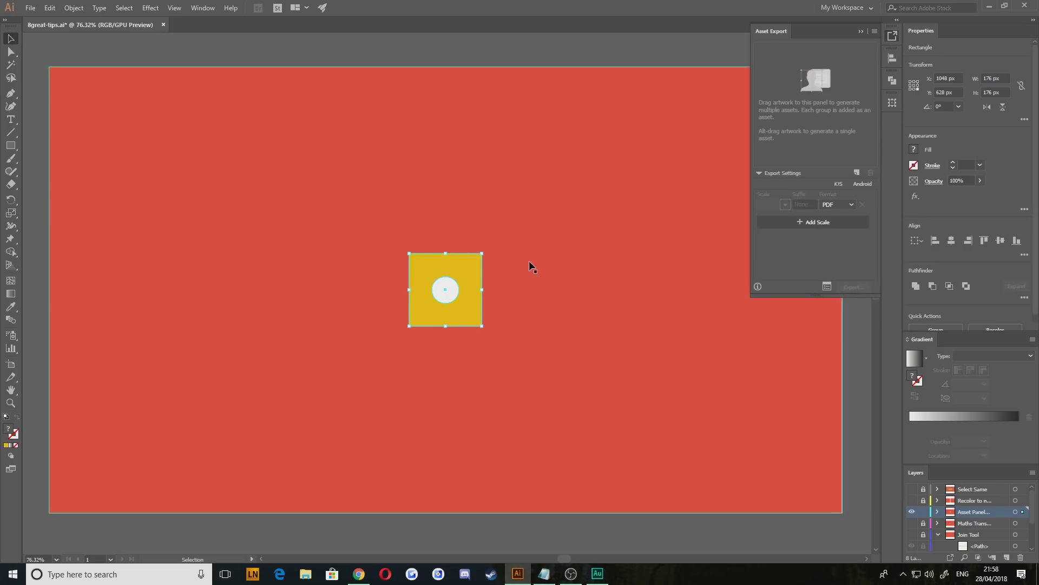
pyautogui.moveTo(469, 287); pyautogui.dragTo(772, 106)
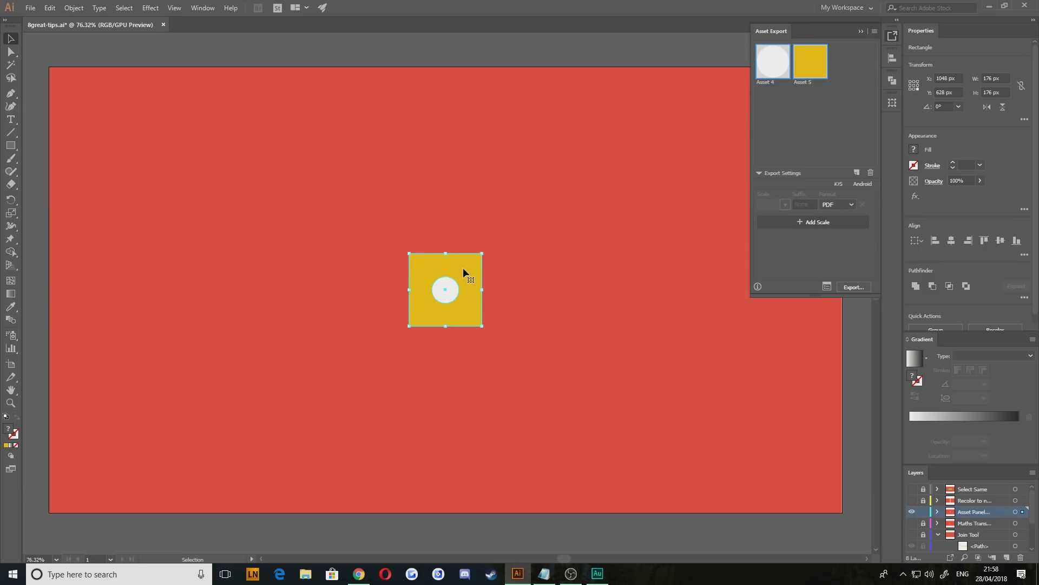
pyautogui.moveTo(439, 274); pyautogui.dragTo(829, 102)
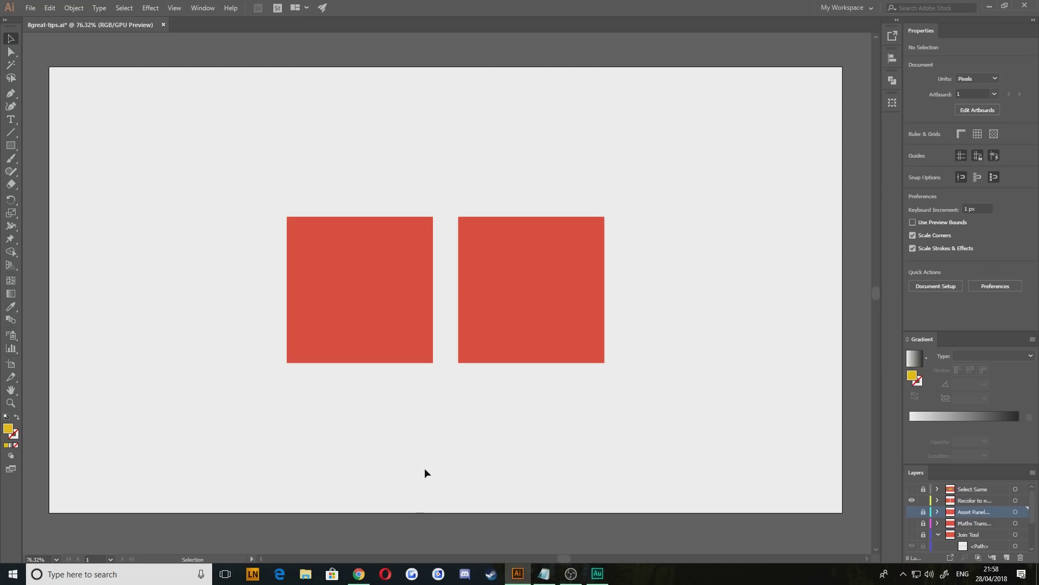
# Open Recolor Artwork for the right red square and check its current colour value
pyautogui.click(371, 221)
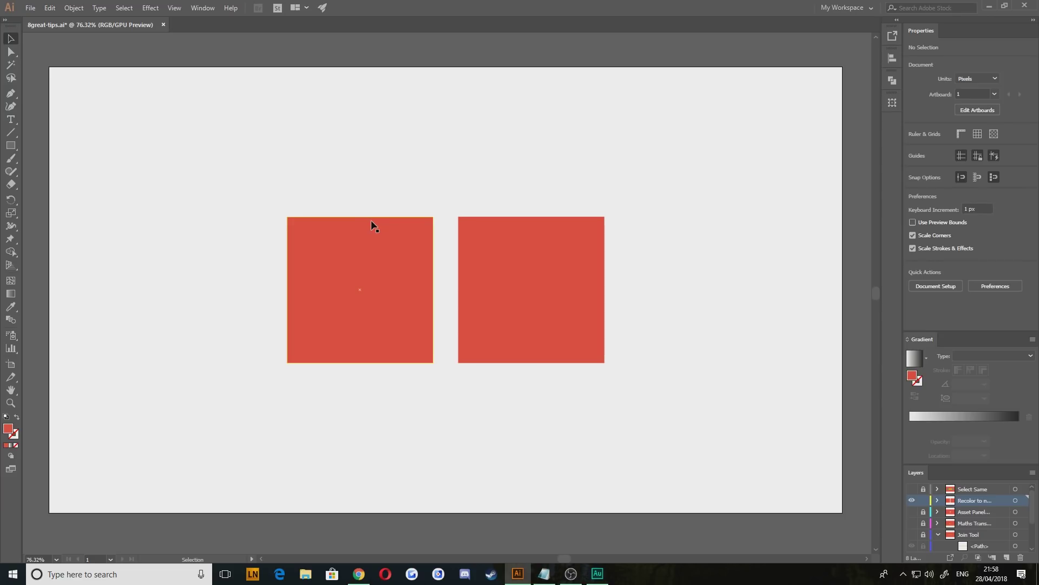
pyautogui.click(499, 252)
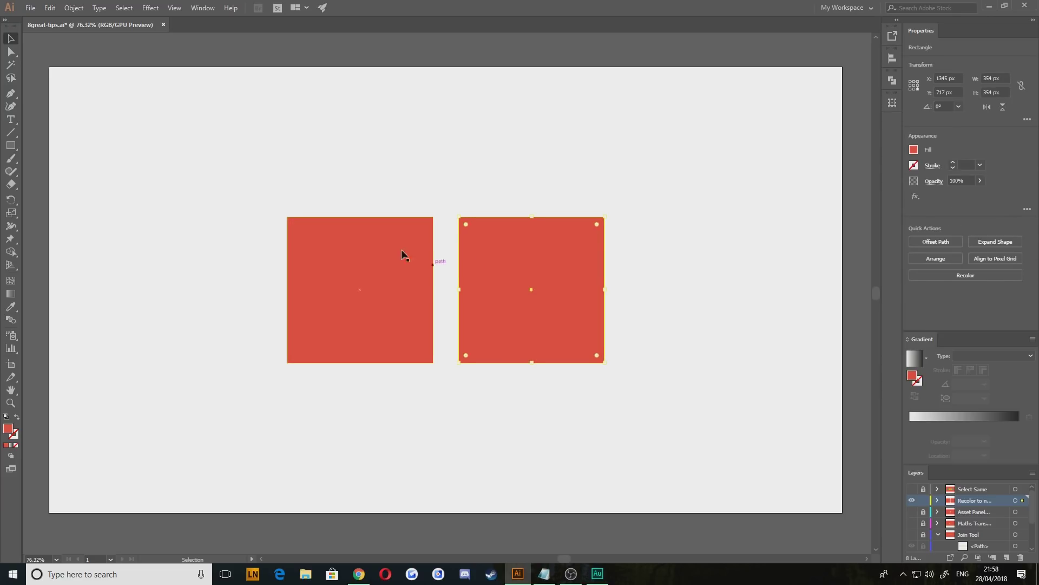
pyautogui.click(49, 8)
pyautogui.moveTo(100, 200)
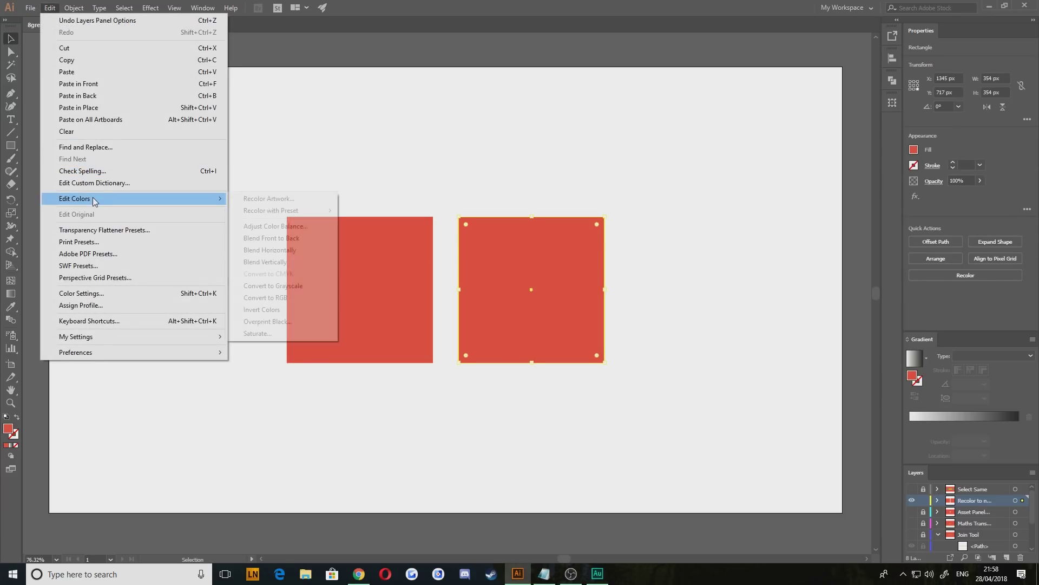
pyautogui.click(254, 201)
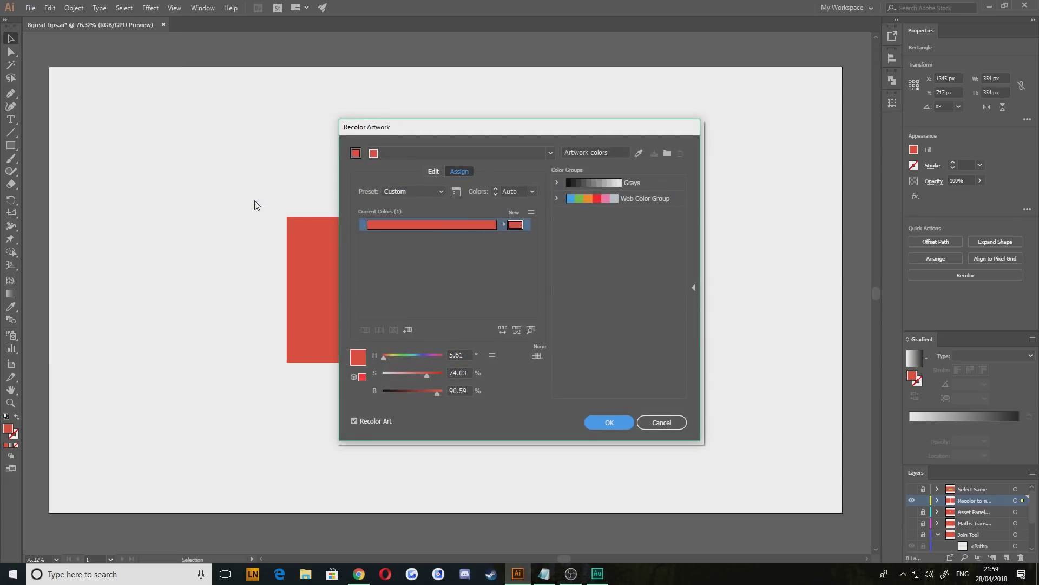
pyautogui.doubleClick(515, 225)
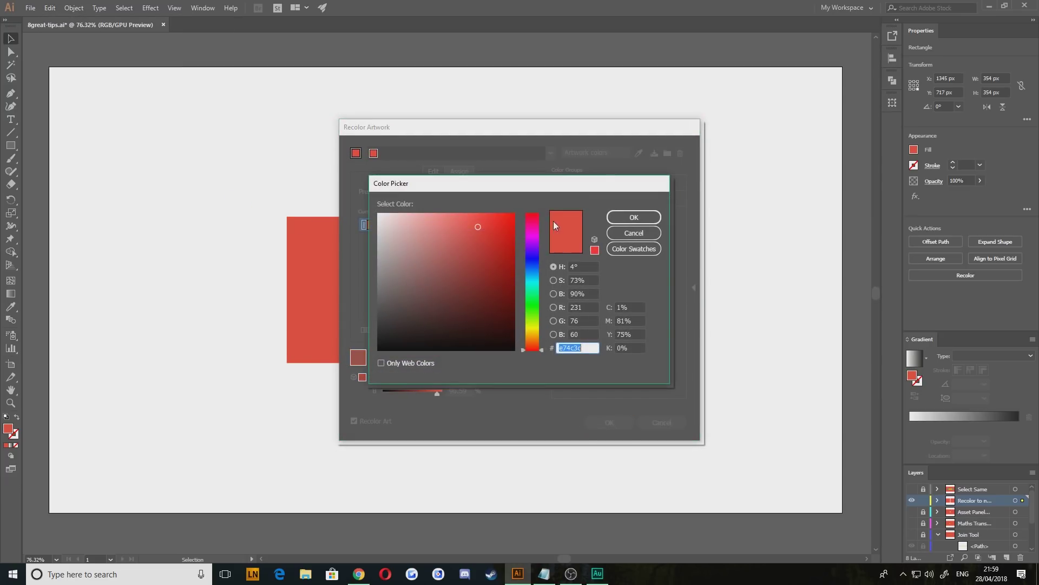
pyautogui.click(630, 234)
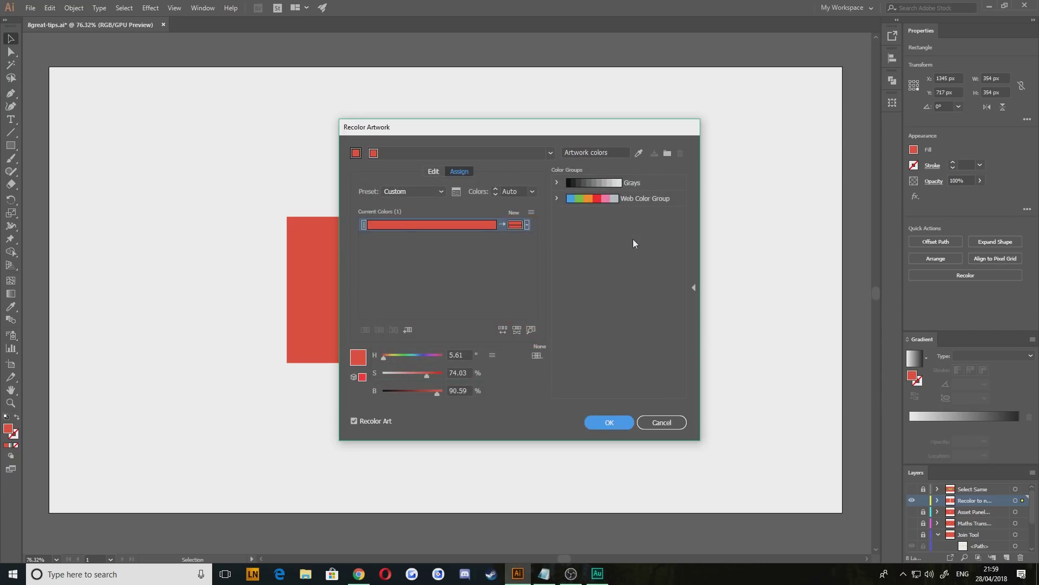
# Limit the recolour to the PANTONE+ Solid Uncoated colour book and apply it
pyautogui.click(539, 359)
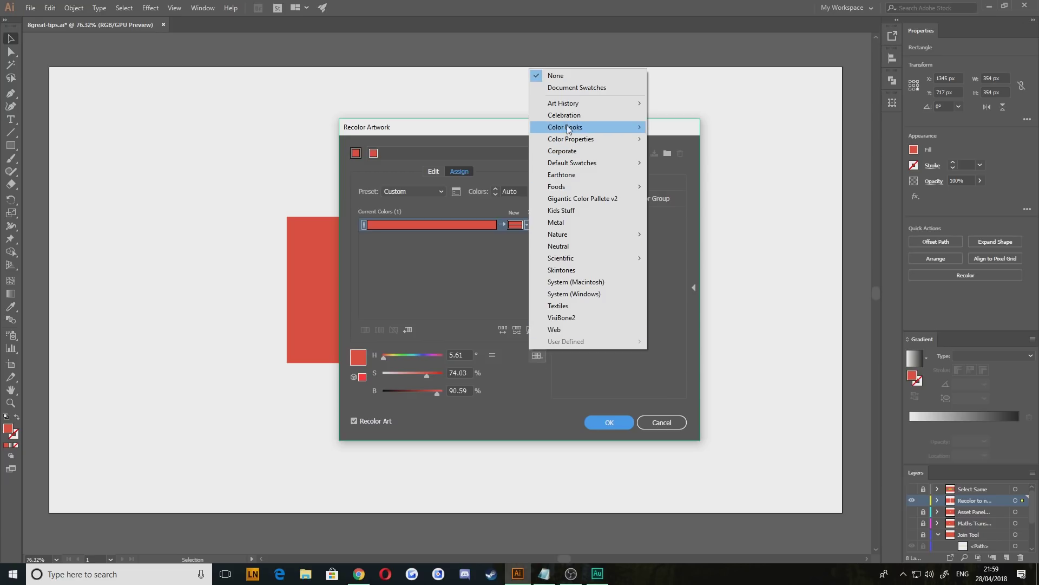
pyautogui.moveTo(567, 127)
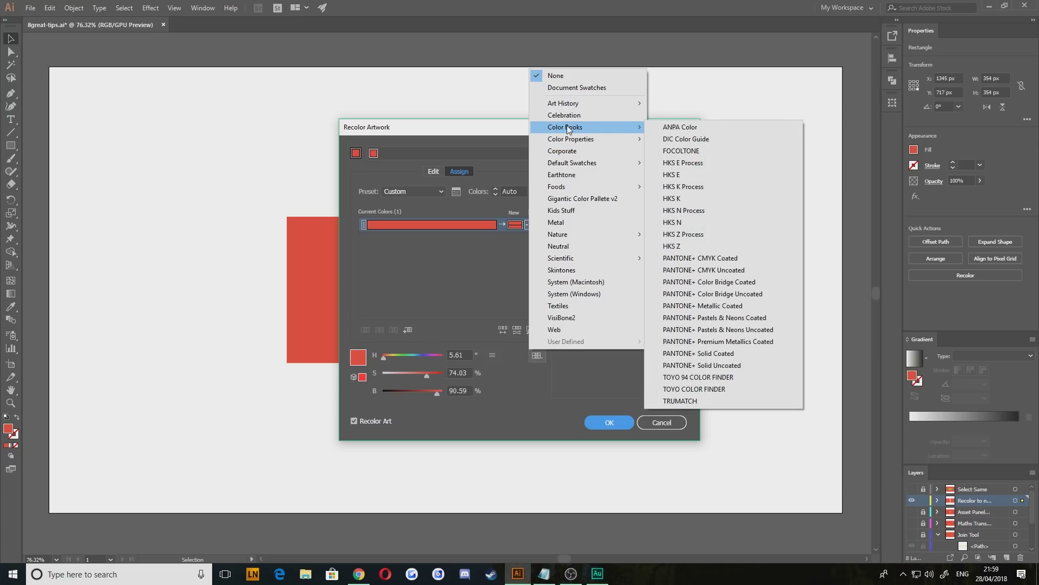
pyautogui.click(698, 366)
pyautogui.click(609, 422)
pyautogui.click(661, 325)
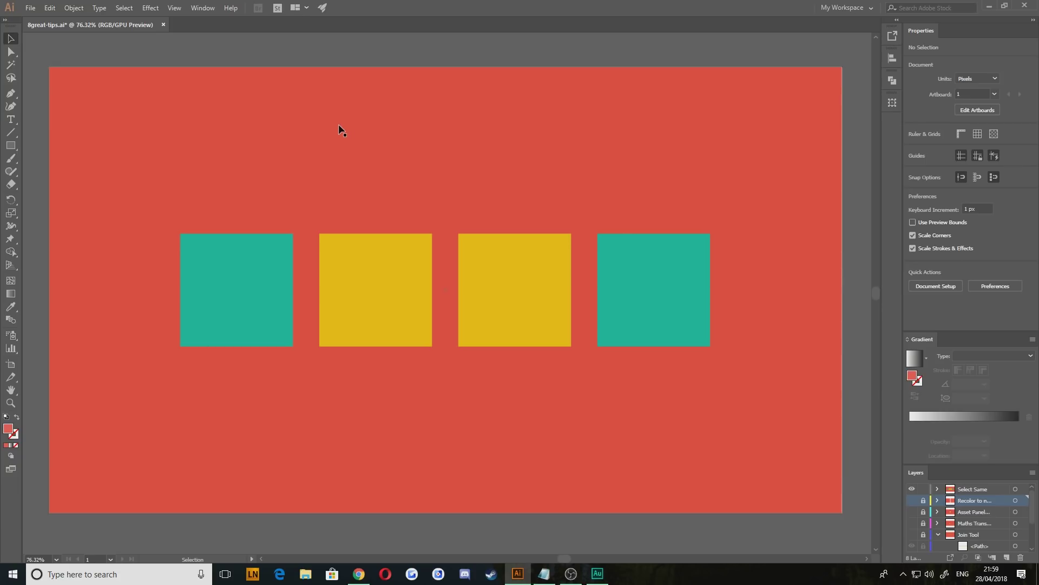
# Select both teal squares with Select > Same > Fill Color and delete them
pyautogui.click(233, 278)
pyautogui.click(124, 8)
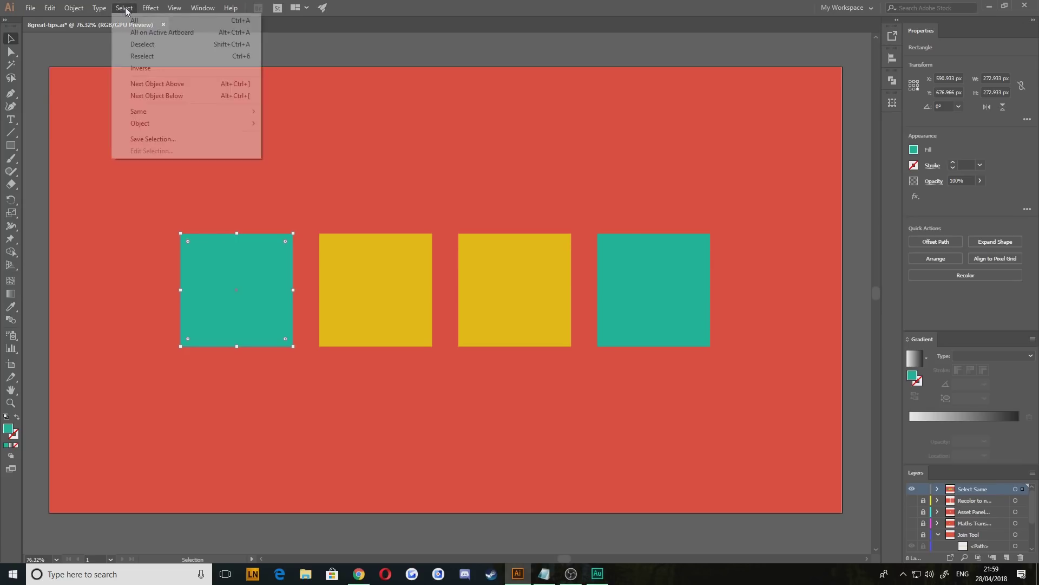
pyautogui.moveTo(130, 110)
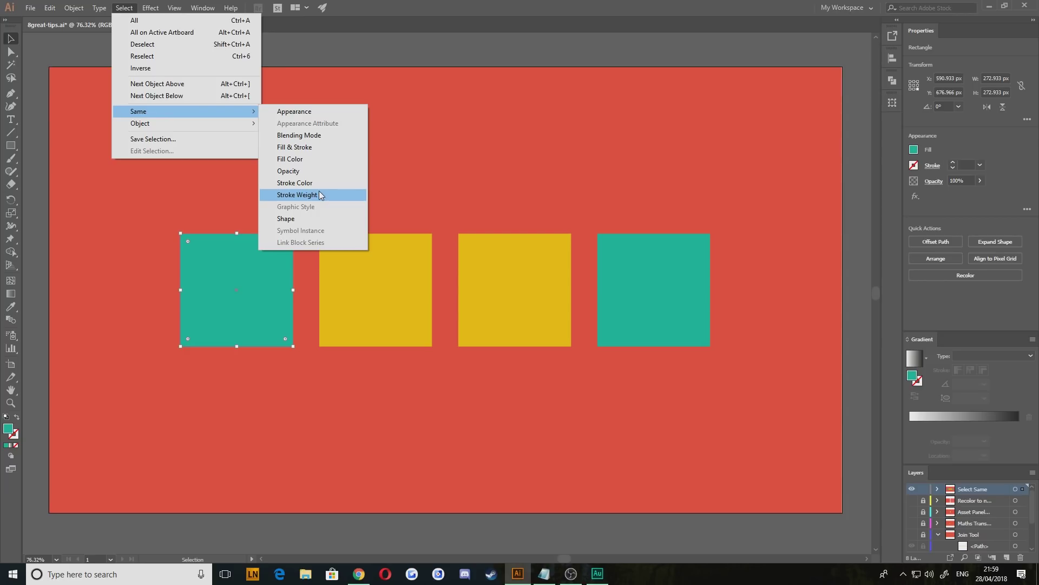
pyautogui.click(300, 158)
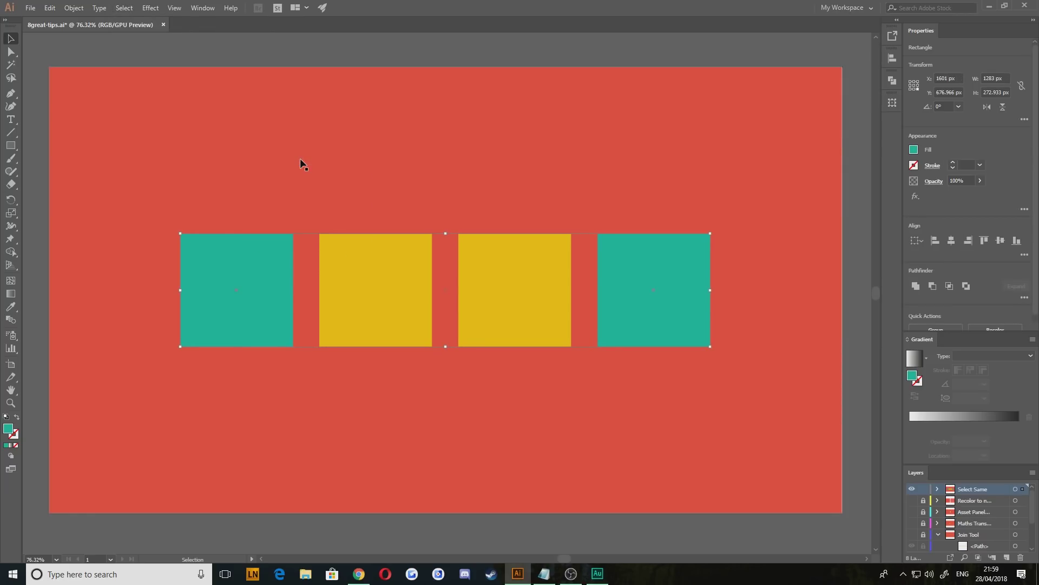
pyautogui.press('Delete')
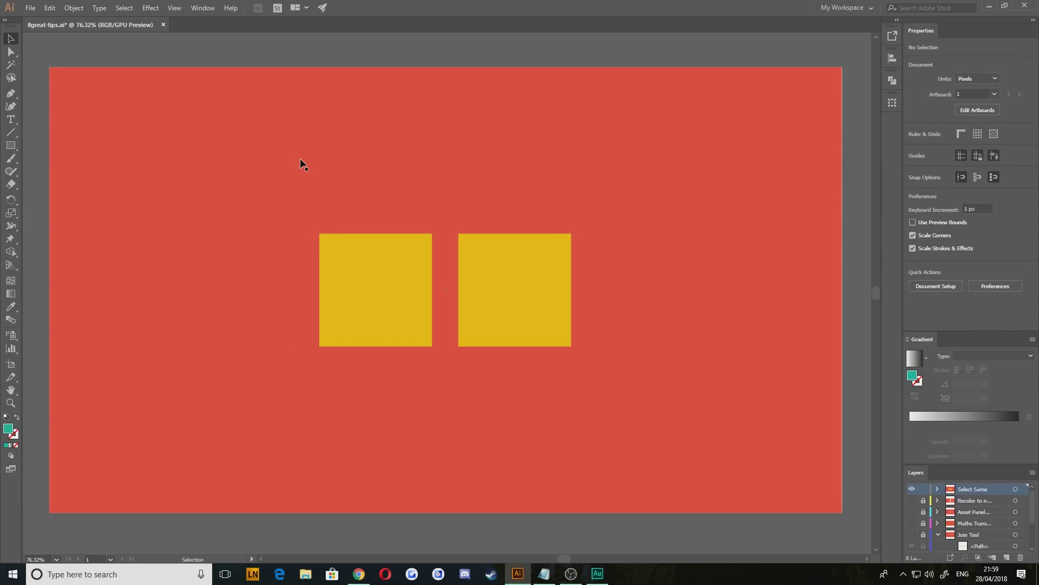